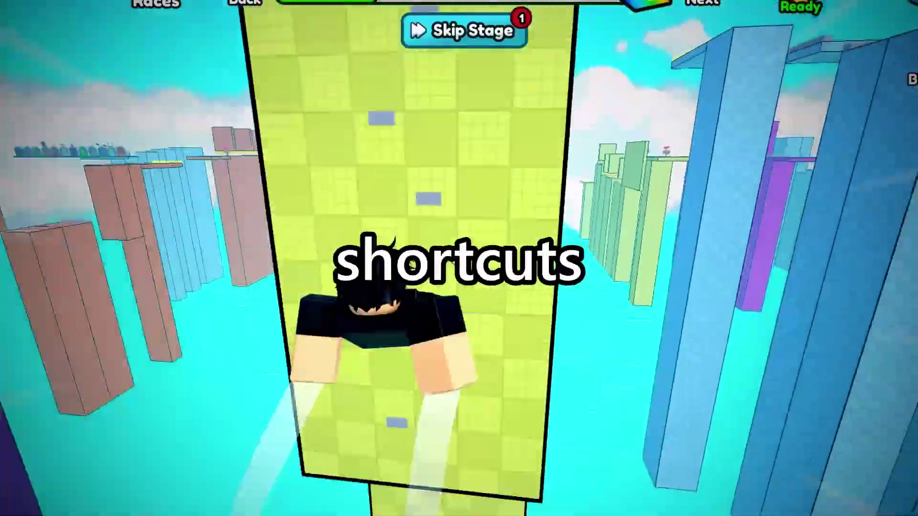
left_click(460, 258)
key("space")
key("w")
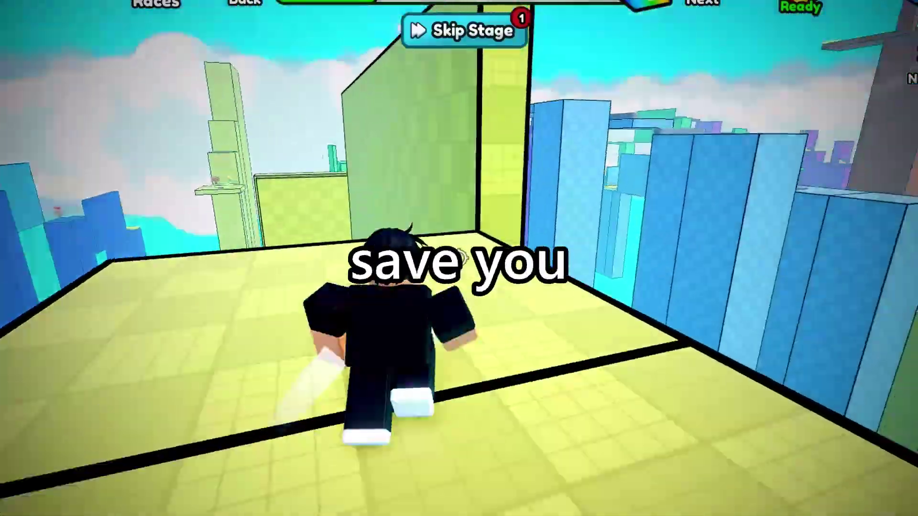
key("space")
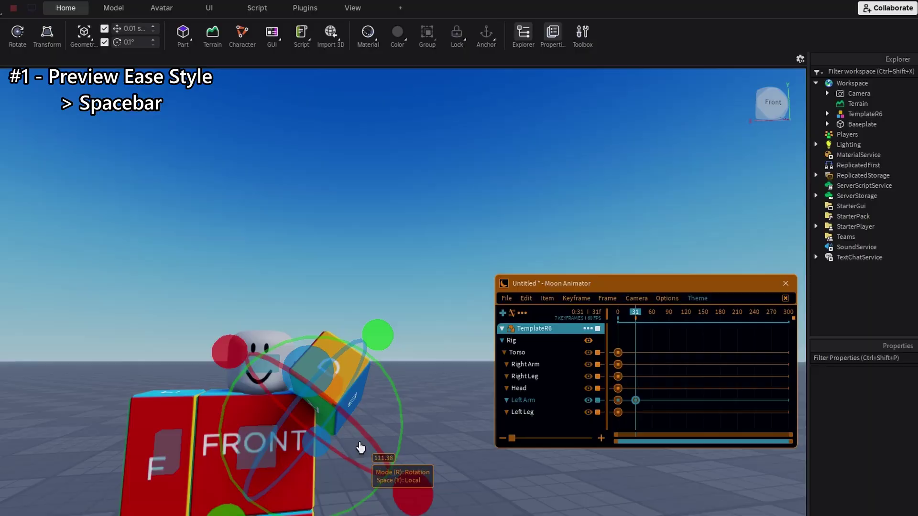
Step: Open the Left Arm's frame 0 keyframe for editing and set its ease style to Sine
key("space")
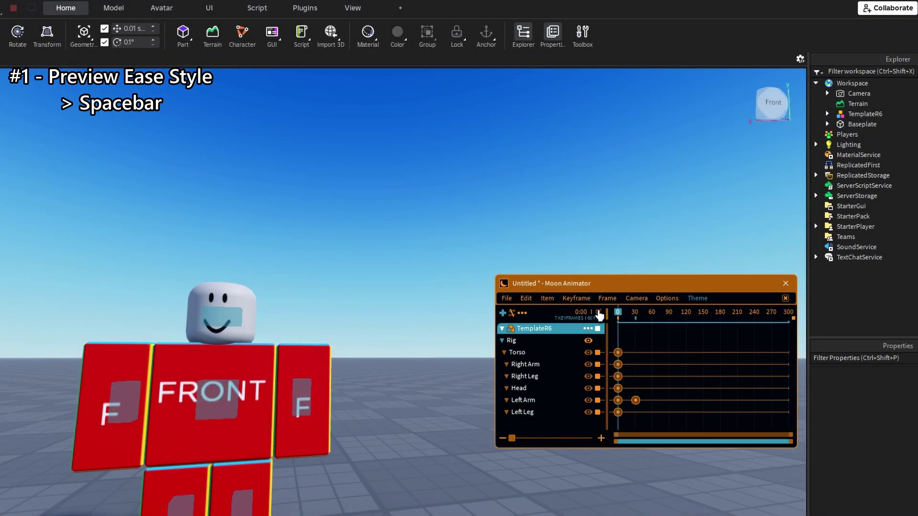
left_click(576, 299)
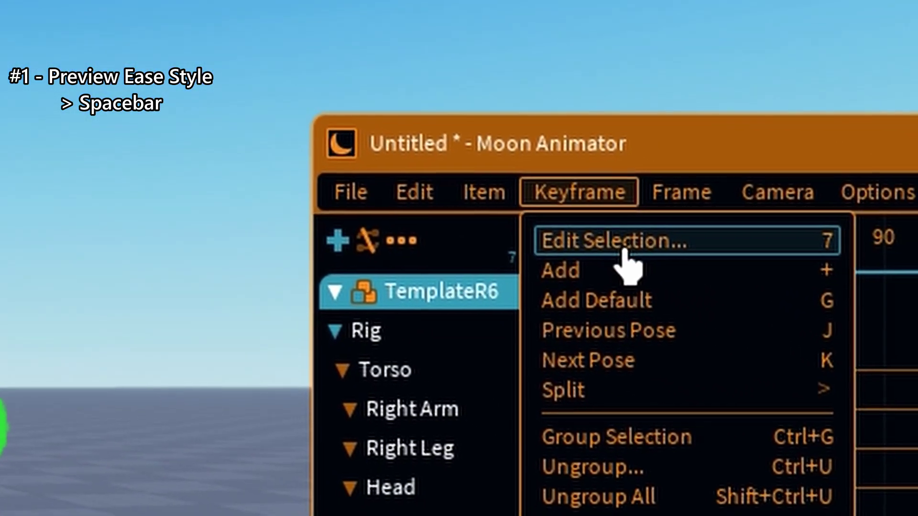
left_click(590, 314)
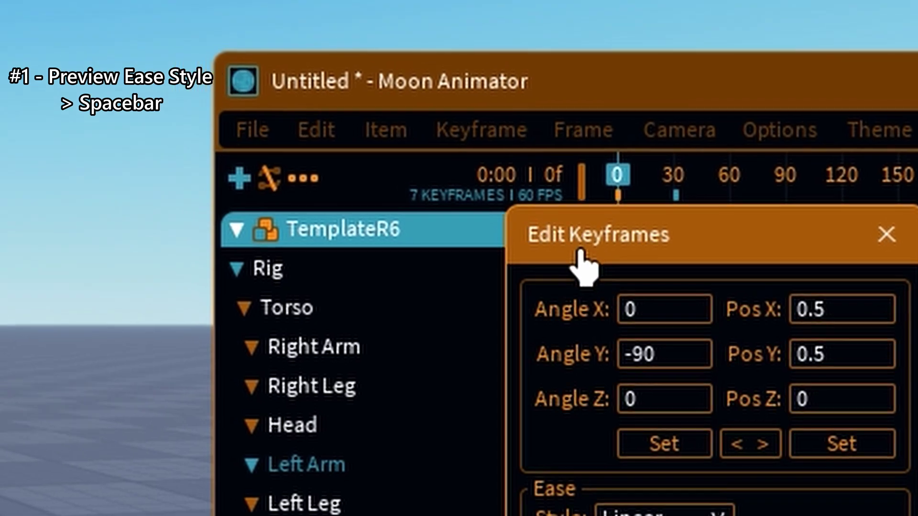
left_click_drag(584, 261, 371, 68)
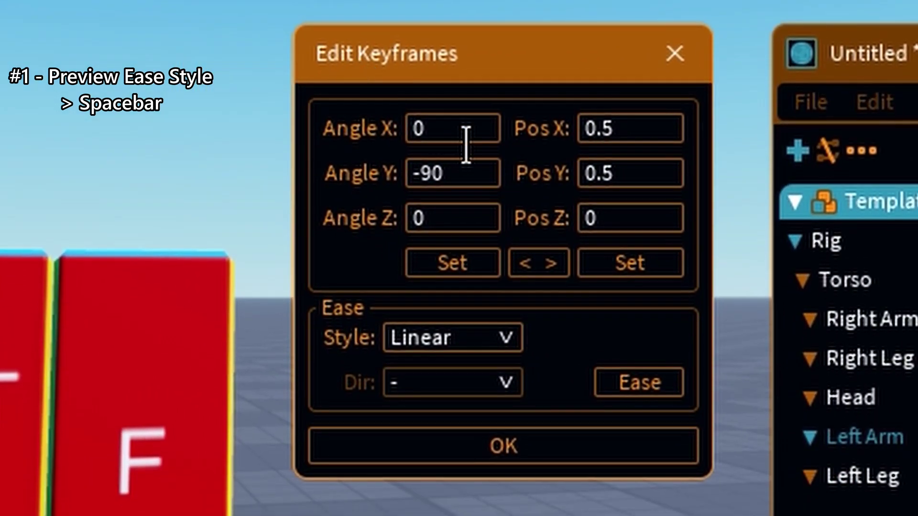
left_click(468, 338)
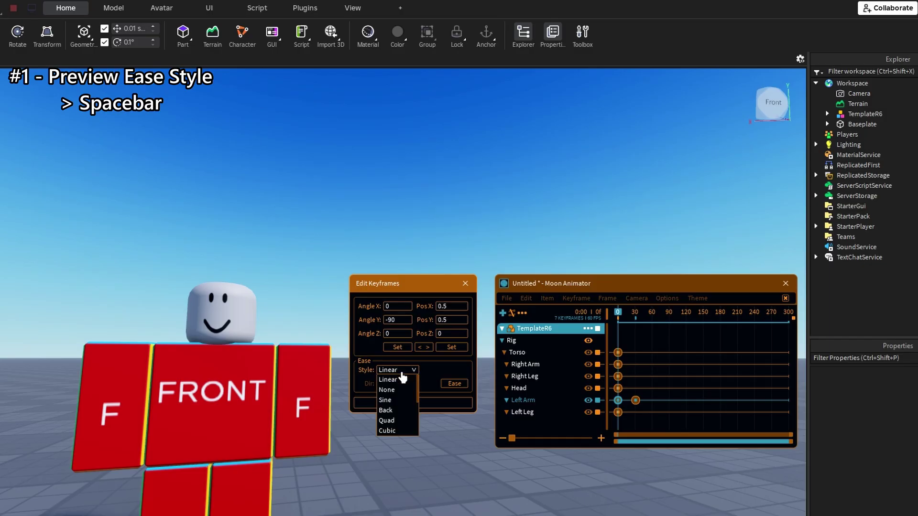
left_click(391, 403)
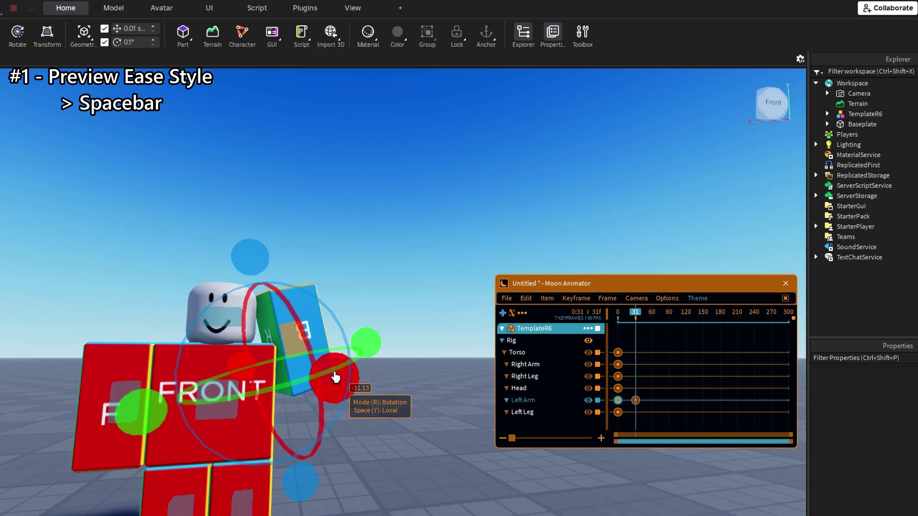
Step: Preview the Left Arm motion with the Sine and Back ease styles, direction Out
key("space")
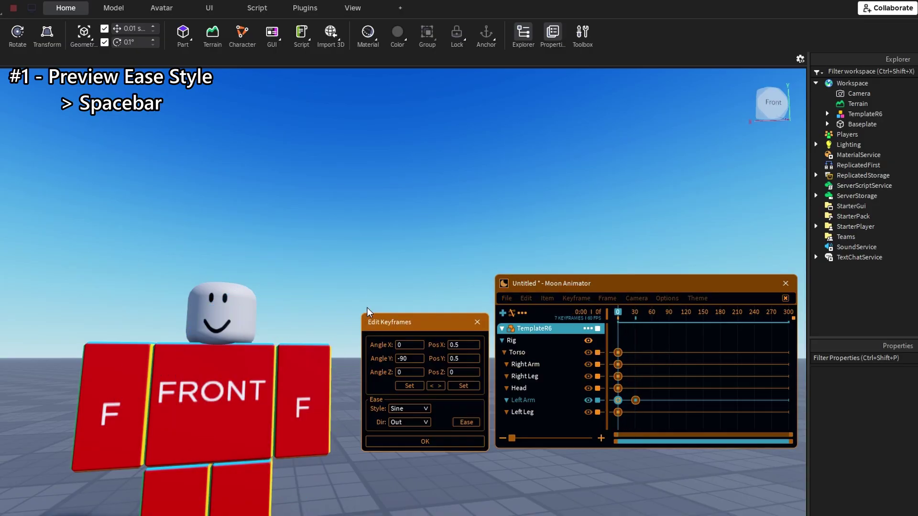
left_click_drag(416, 336, 404, 298)
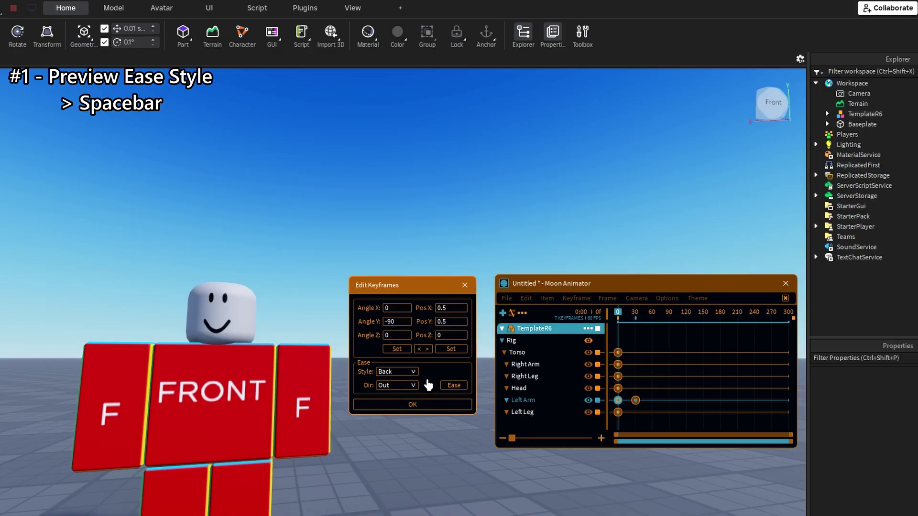
key("space")
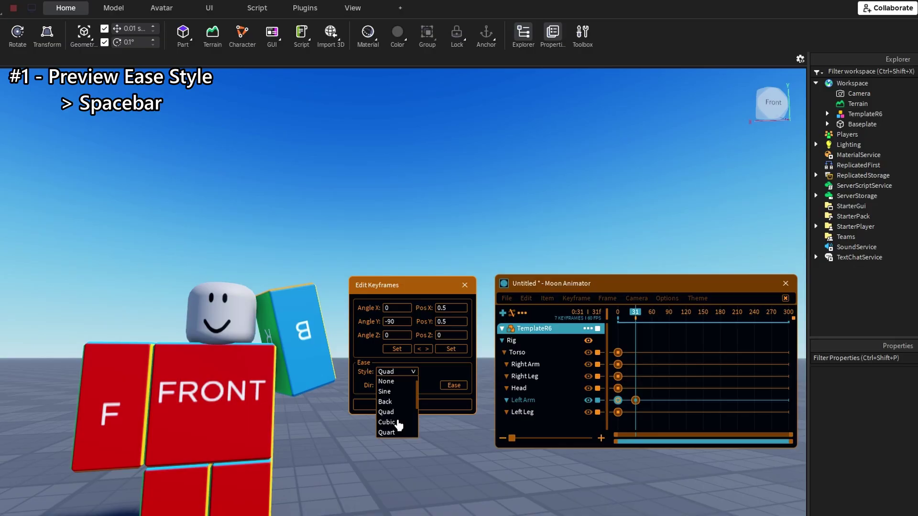
Step: Try further ease styles on the Left Arm keyframe, including Quart, Quint and Bounce, to compare the resulting motion
left_click(393, 432)
left_click(402, 373)
scroll(403, 393, "down", 2)
left_click(405, 393)
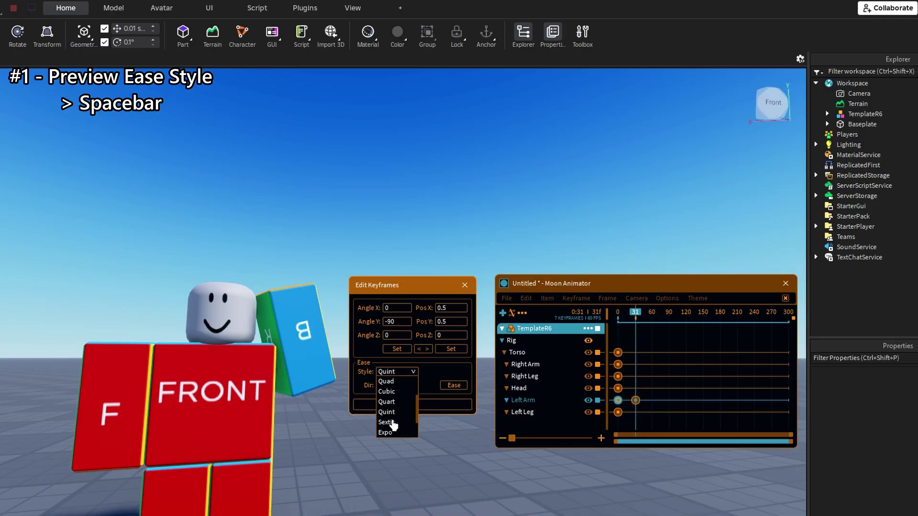
scroll(393, 424, "down", 2)
left_click(399, 428)
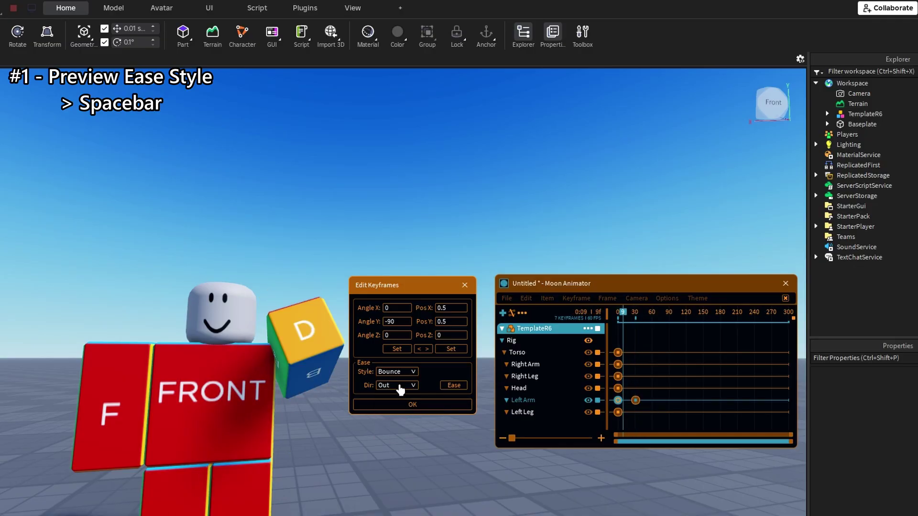
left_click(401, 373)
left_click(403, 434)
left_click(401, 373)
left_click(395, 400)
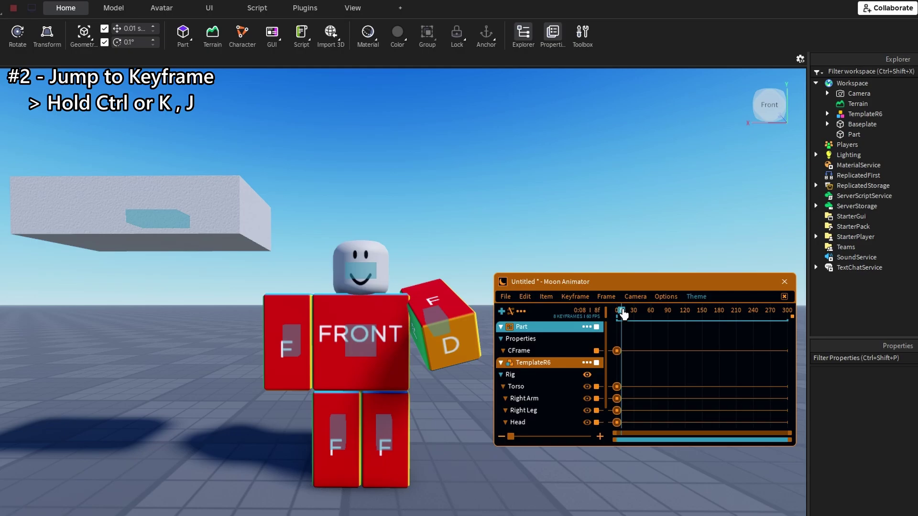
Step: Add another Left Arm keyframe after frame 31 and CFrame keyframes for the part at frames 43 and 111
left_click(462, 344)
left_click_drag(461, 345, 288, 407)
left_click_drag(300, 354, 334, 356)
left_click_drag(640, 423, 647, 426)
left_click(659, 381)
left_click_drag(643, 320, 627, 336)
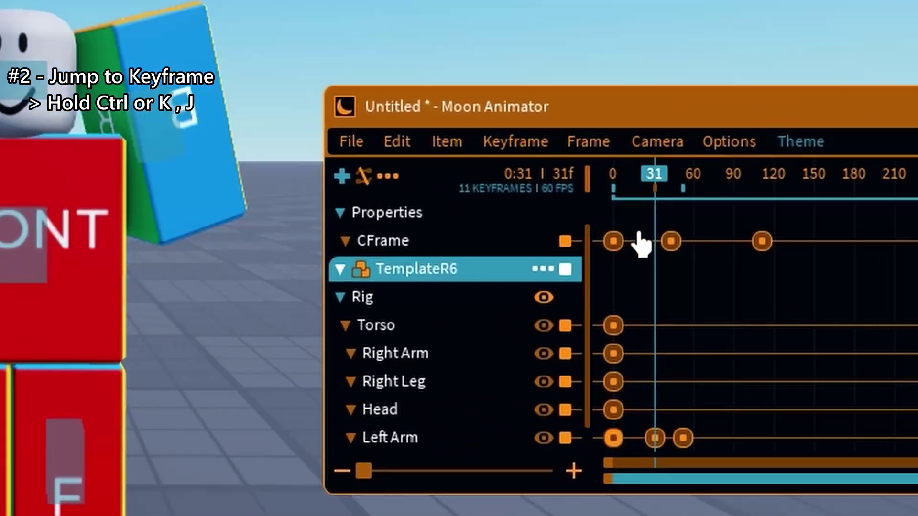
Step: Make TemplateR6 the active item and jump the playhead back and forth between its keyframes, starting from frame 0
left_click_drag(640, 244, 612, 242)
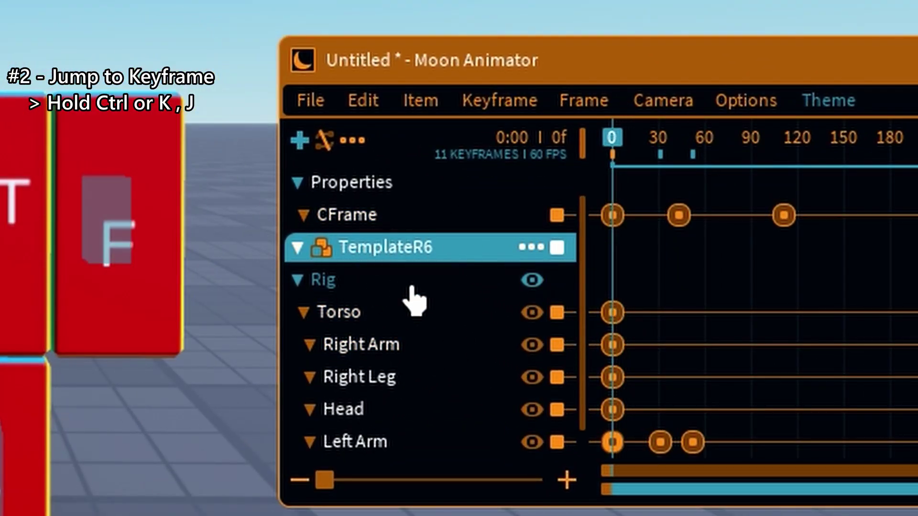
left_click(370, 263)
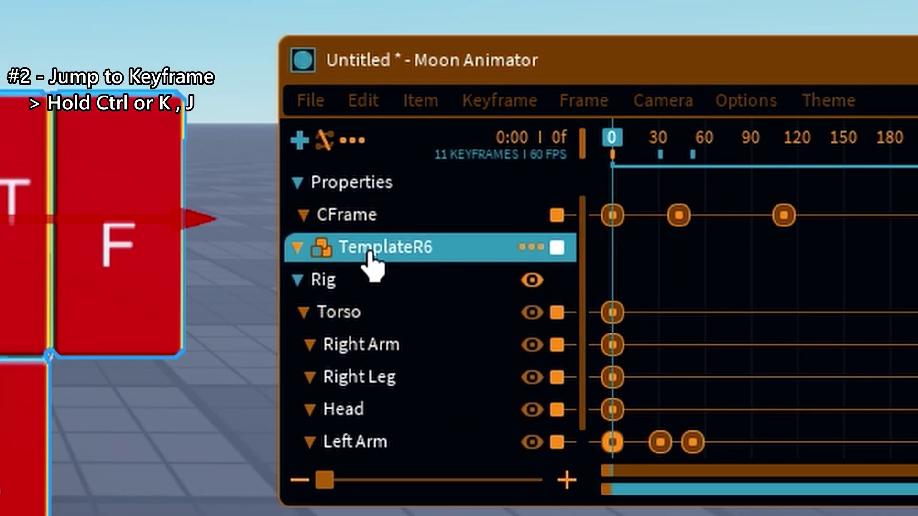
left_click_drag(611, 153, 660, 144, "ctrl")
key("j")
key("k")
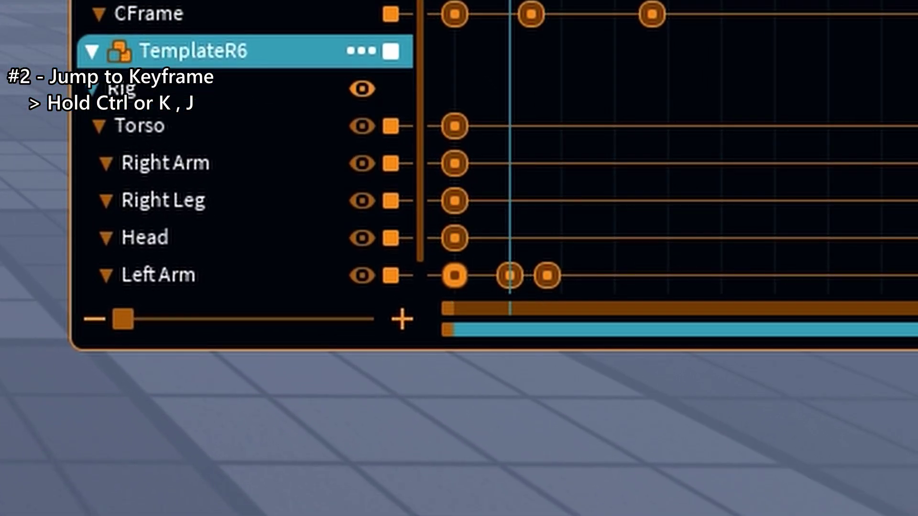
key("k")
key("j")
key("j")
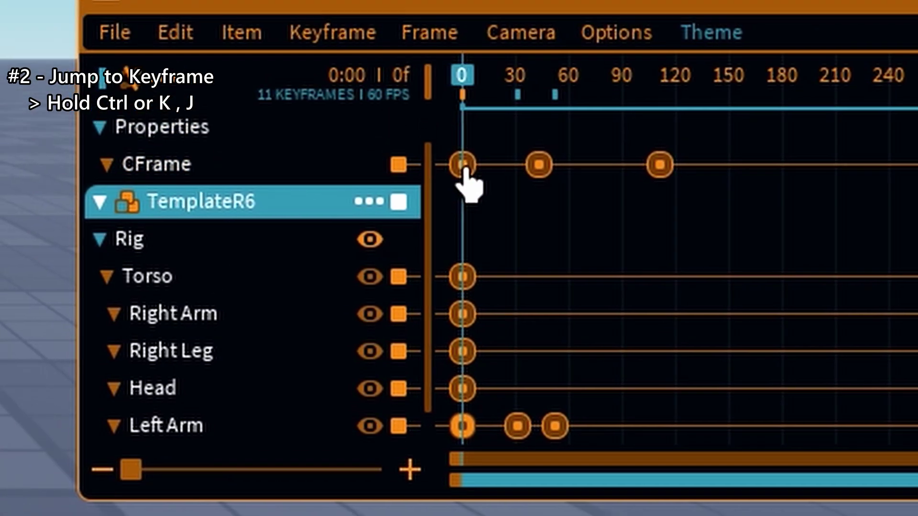
Step: Select the part's CFrame keyframe at frame 0 and jump the playhead between the part's keyframes at frames 0, 43 and 111
left_click(462, 166)
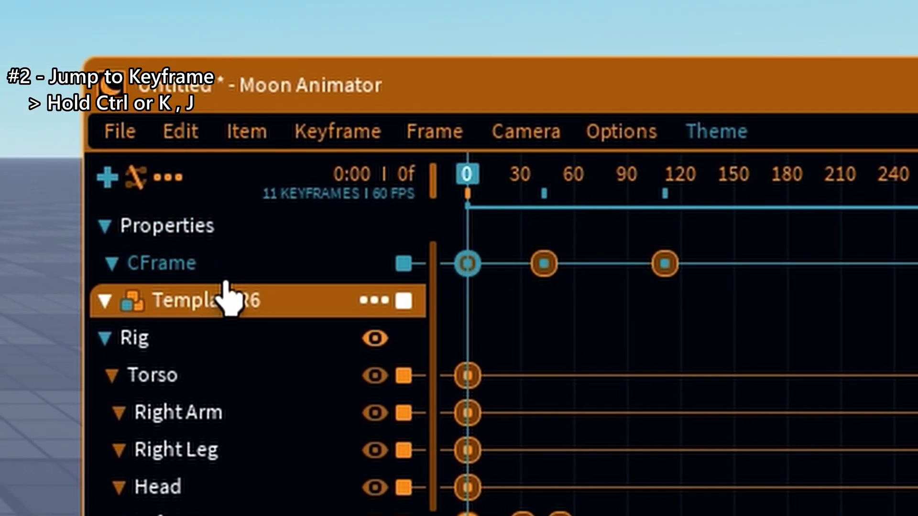
scroll(215, 187, "up", 1)
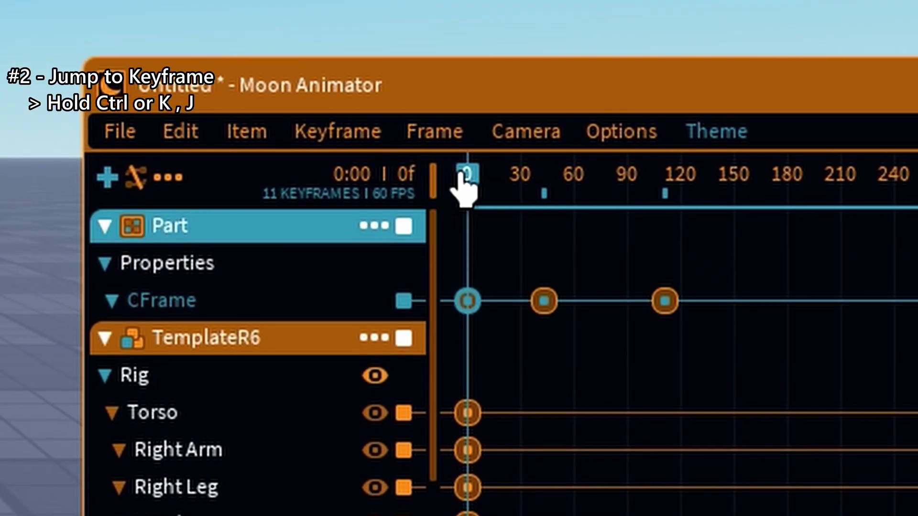
left_click_drag(465, 177, 465, 203, "ctrl")
key("k")
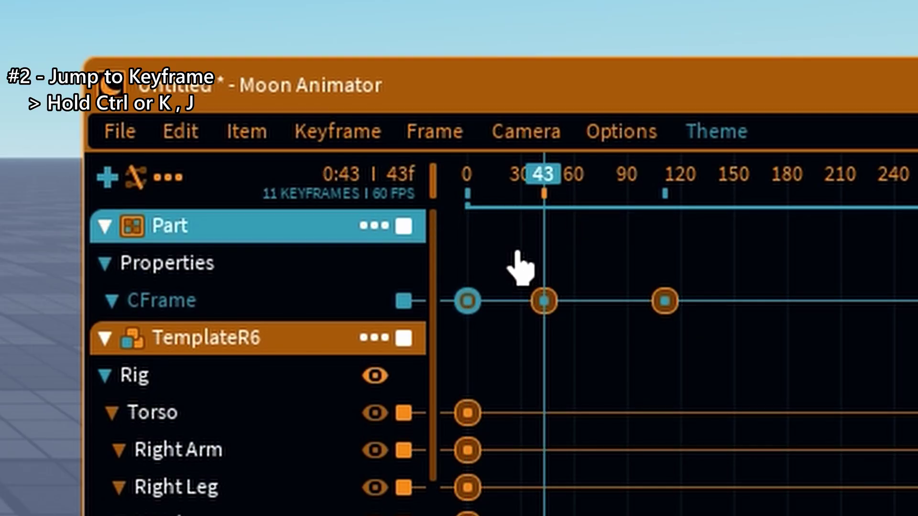
key("k")
key("j")
key("j")
key("k")
key("j")
key("k")
key("k")
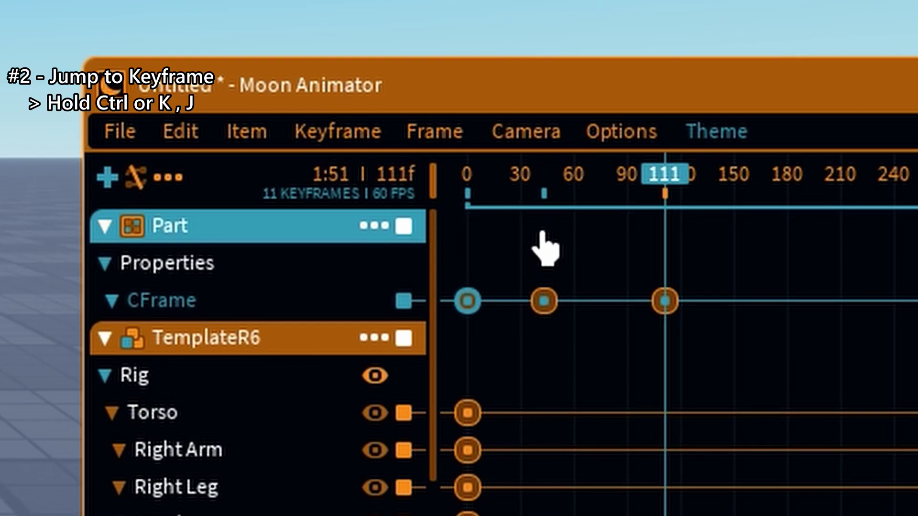
key("j")
Step: Select all tracks of the TemplateR6 rig and jump between the rig's keyframes, ending with the playhead at frame 0
scroll(260, 369, "down", 1)
left_click(191, 340)
key("j")
key("j")
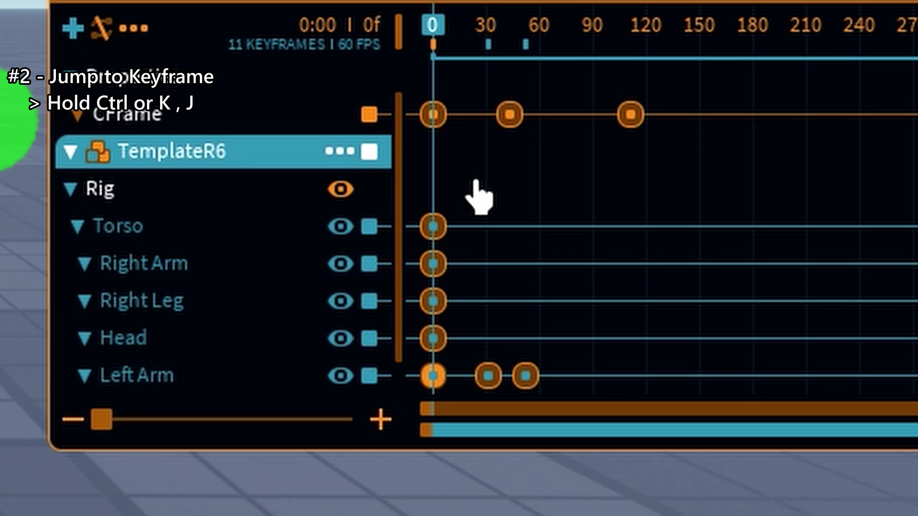
key("k")
key("j")
key("k")
key("k")
key("j")
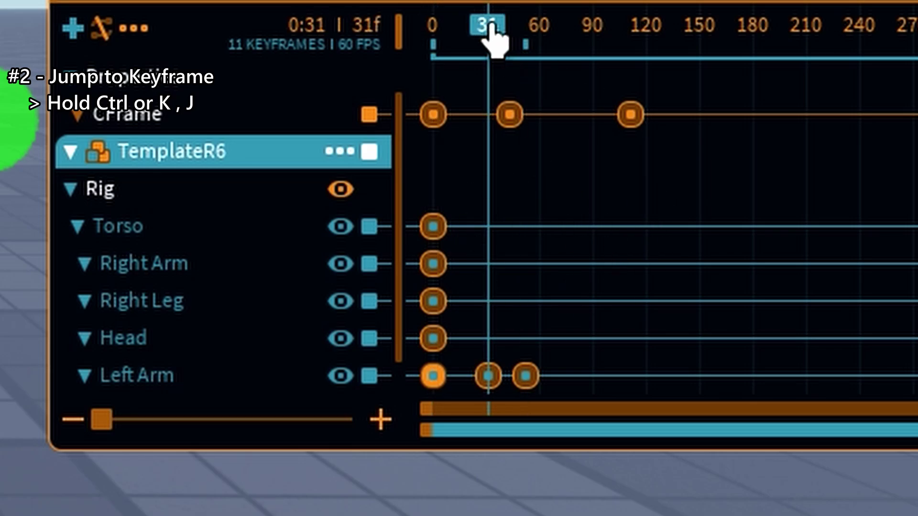
left_click_drag(493, 24, 420, 33)
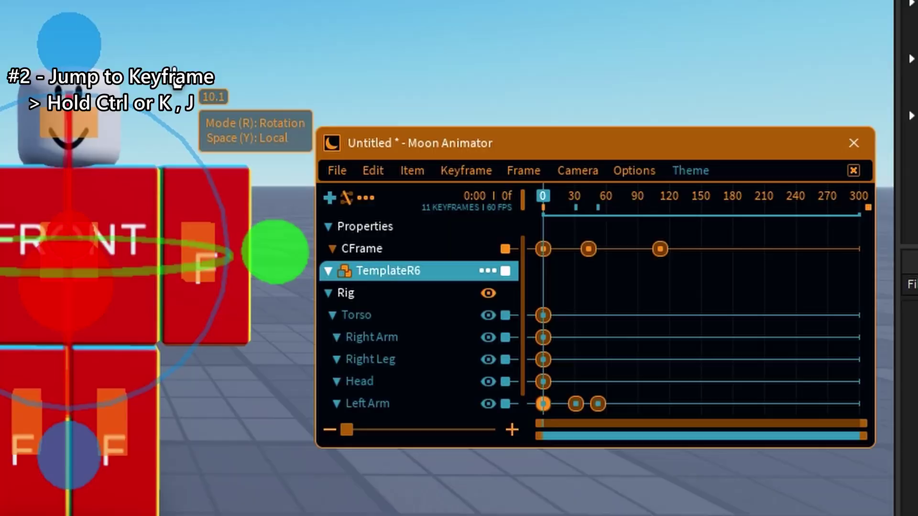
Step: Repeat the part's three CFrame keyframes with a loop count of 3 and scrub up to frame 240 to review the motion
left_click(691, 346)
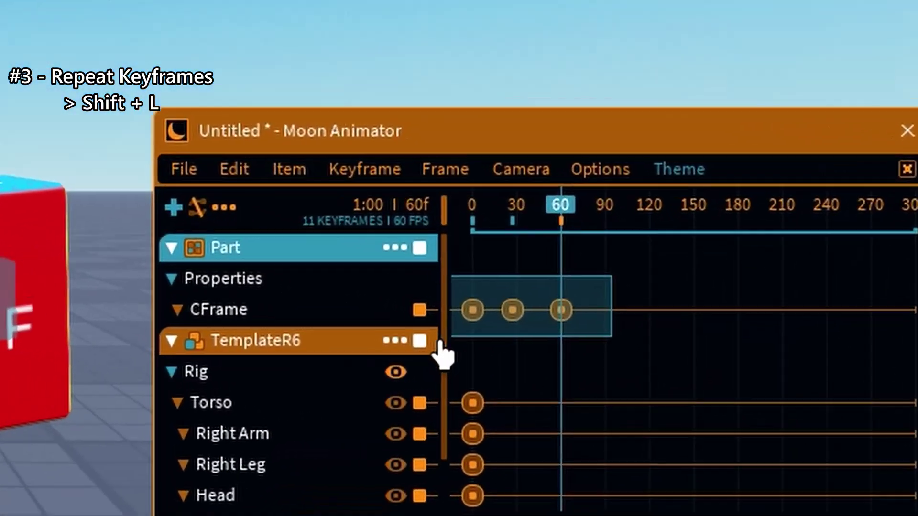
left_click_drag(440, 342, 431, 342)
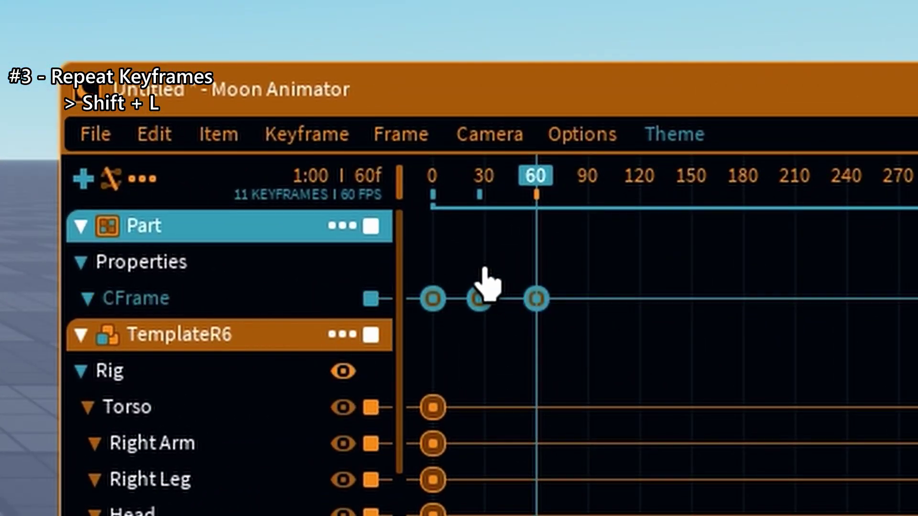
key("shift+l")
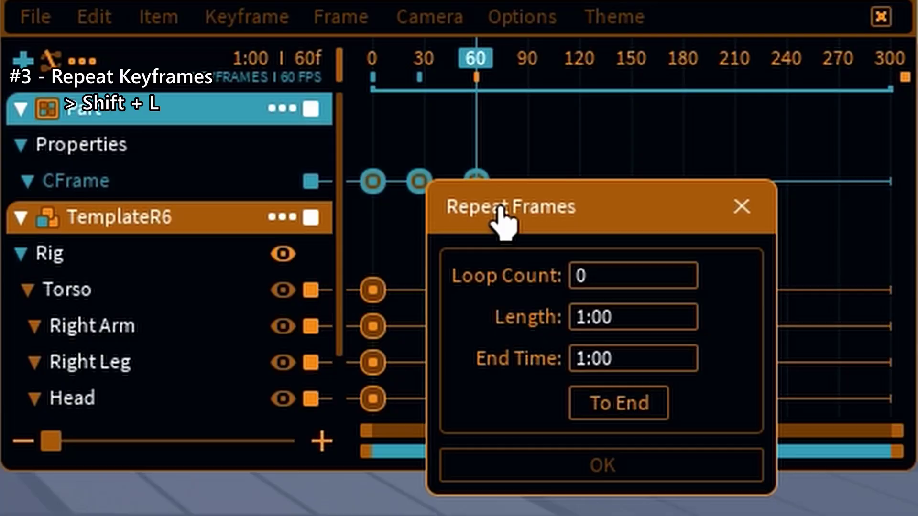
left_click_drag(498, 207, 366, 81)
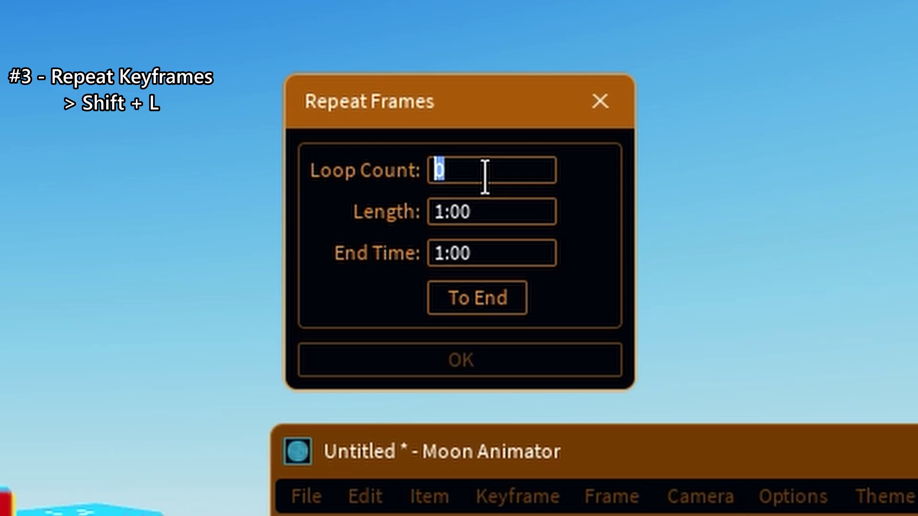
key("Return")
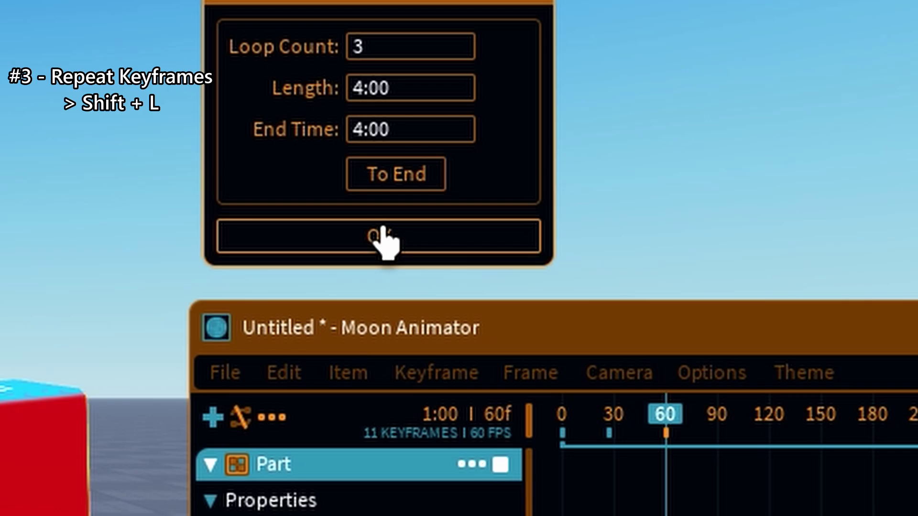
left_click(366, 70)
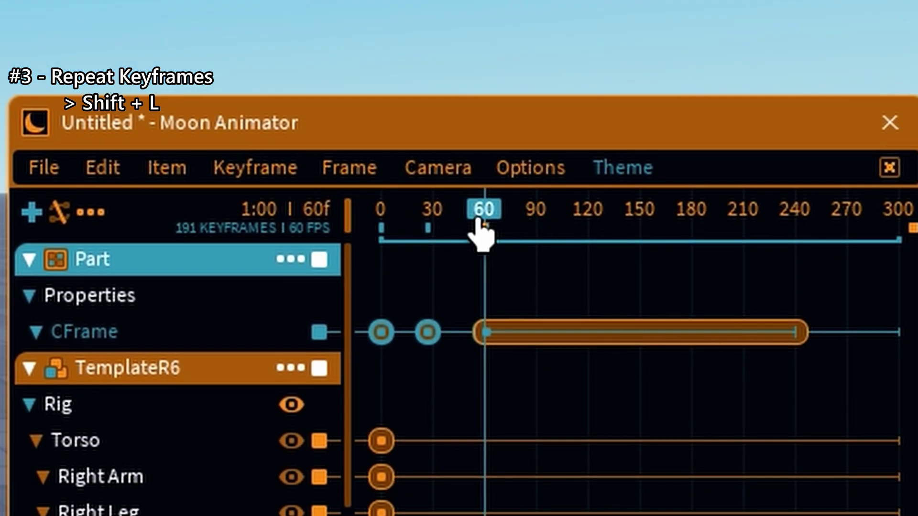
left_click_drag(493, 225, 764, 249)
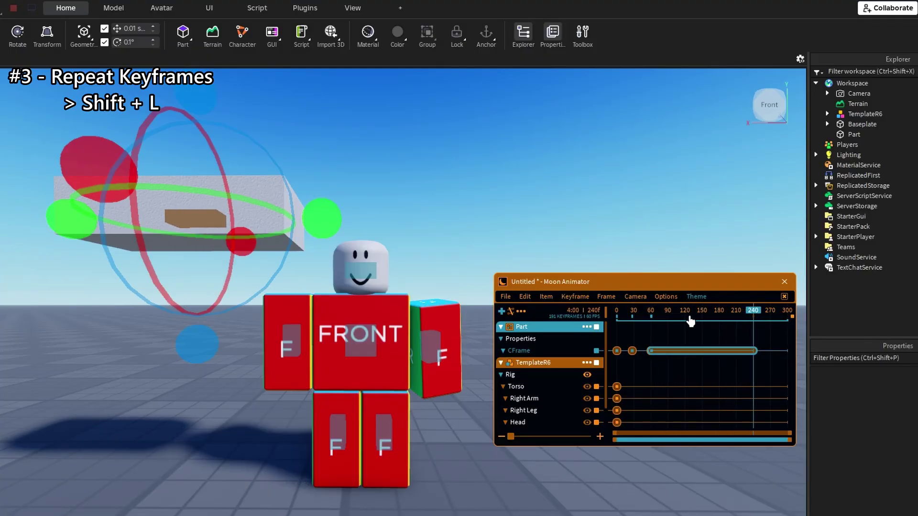
left_click_drag(688, 316, 634, 312)
Step: Undo the keyframe repeat and reselect the part's three CFrame keyframes
key("ctrl+z")
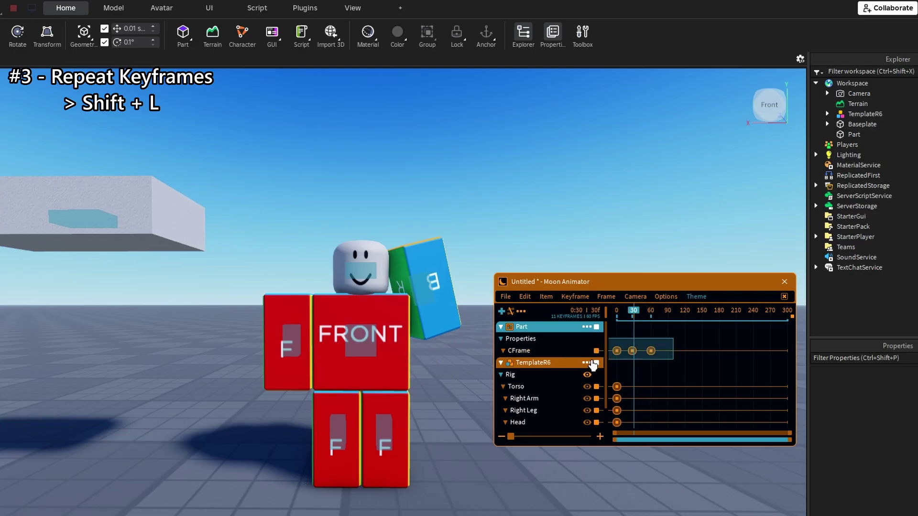
left_click(589, 352)
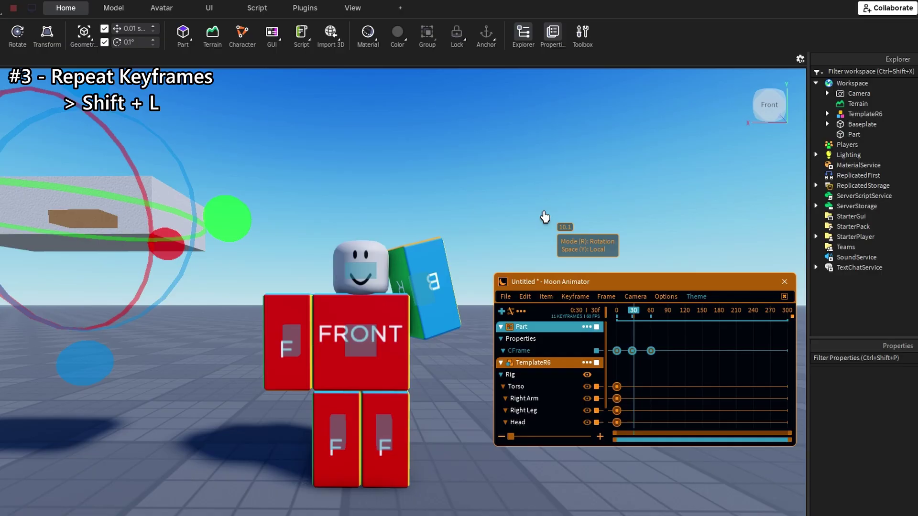
Step: Repeat the part's CFrame keyframes with a loop count of 4 and an end time of 5:00, then play the motion
key("shift+l")
left_click_drag(577, 238, 478, 202)
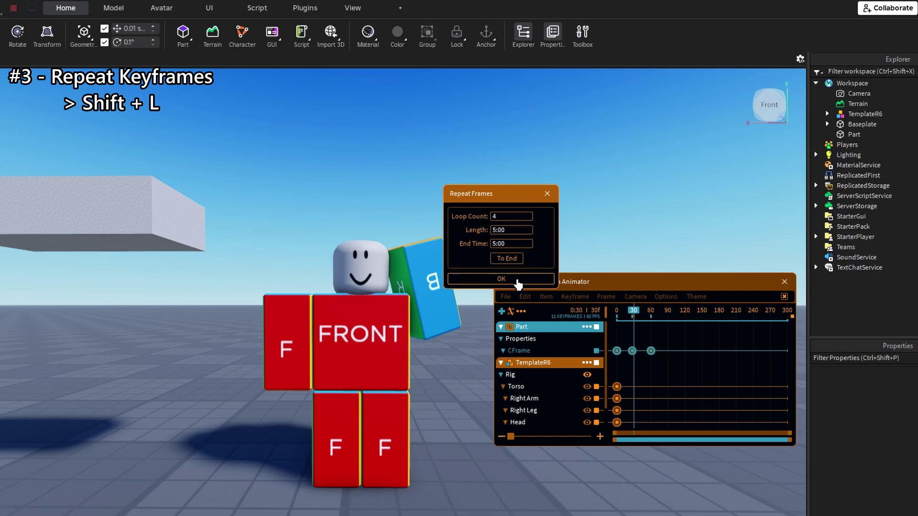
left_click(502, 281)
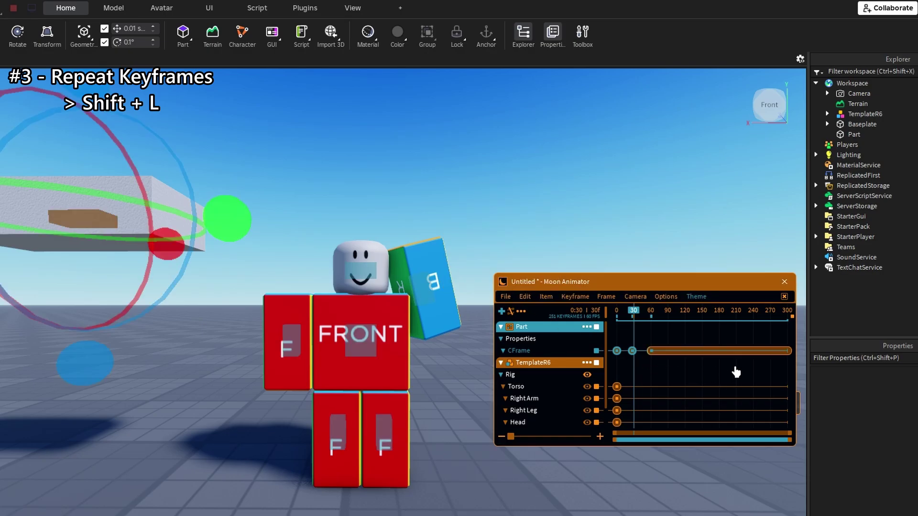
left_click_drag(633, 313, 649, 313)
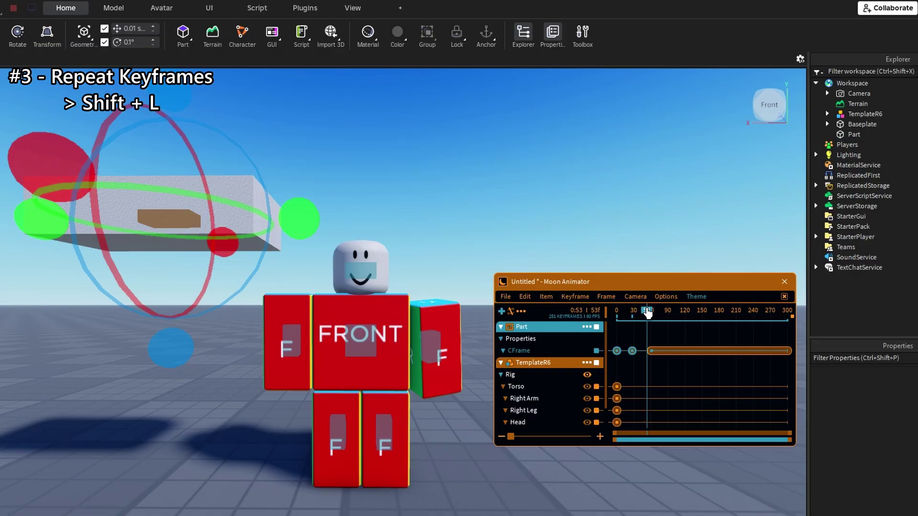
key("space")
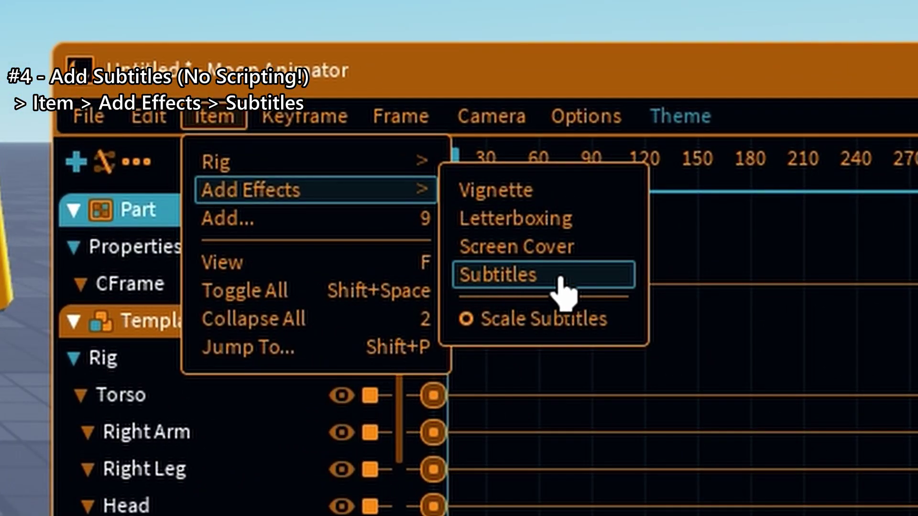
Step: Add a Subtitles effect and keyframe its Text property at frames 0 and 26
left_click(555, 281)
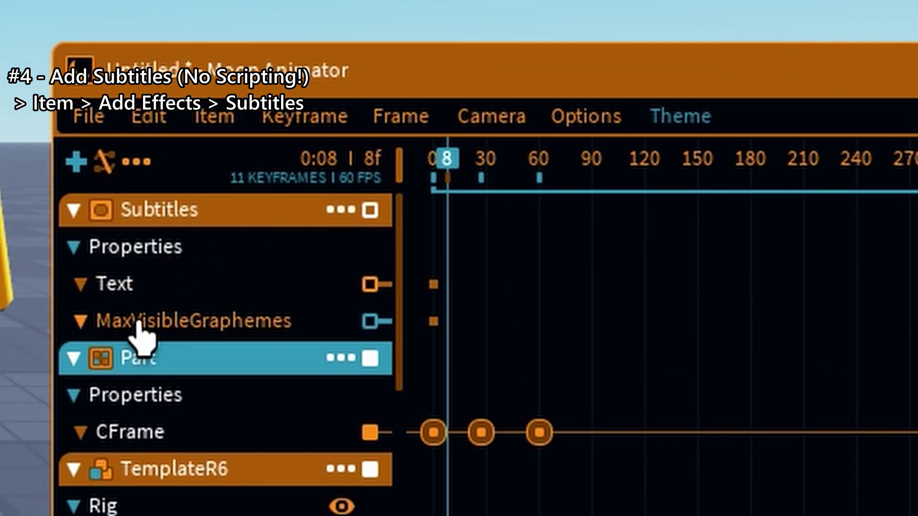
left_click(165, 289)
key("equal")
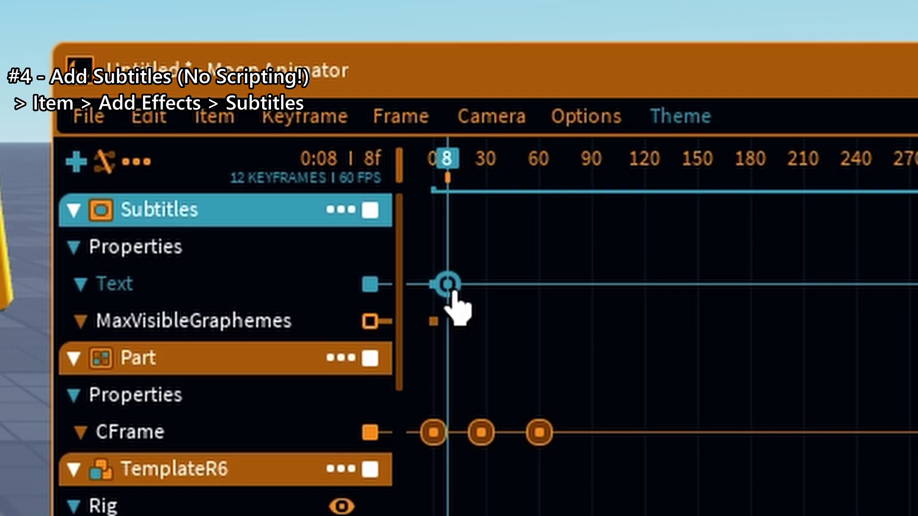
left_click_drag(451, 293, 324, 303)
left_click_drag(449, 172, 383, 187)
key("equal")
Step: Set the string of the Text keyframe at frame 0 to "Like"
left_click(428, 283)
key("7")
left_click(359, 160)
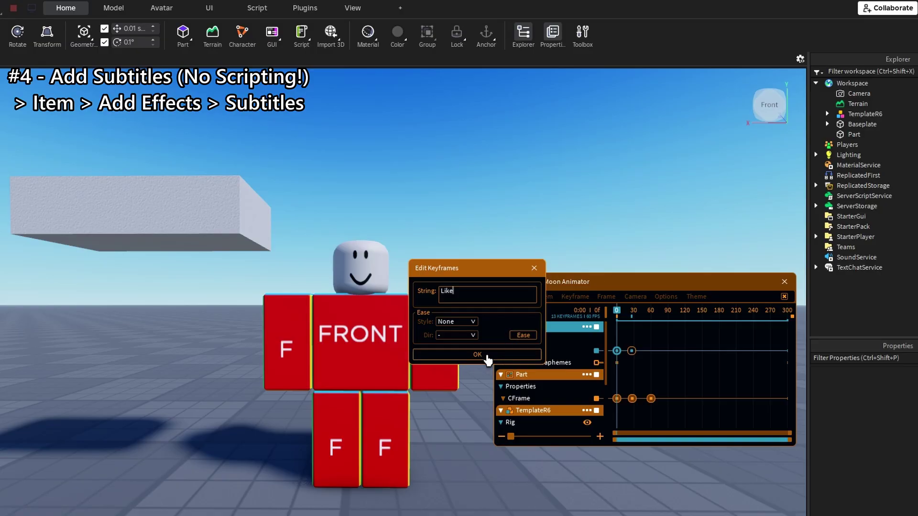
left_click(386, 342)
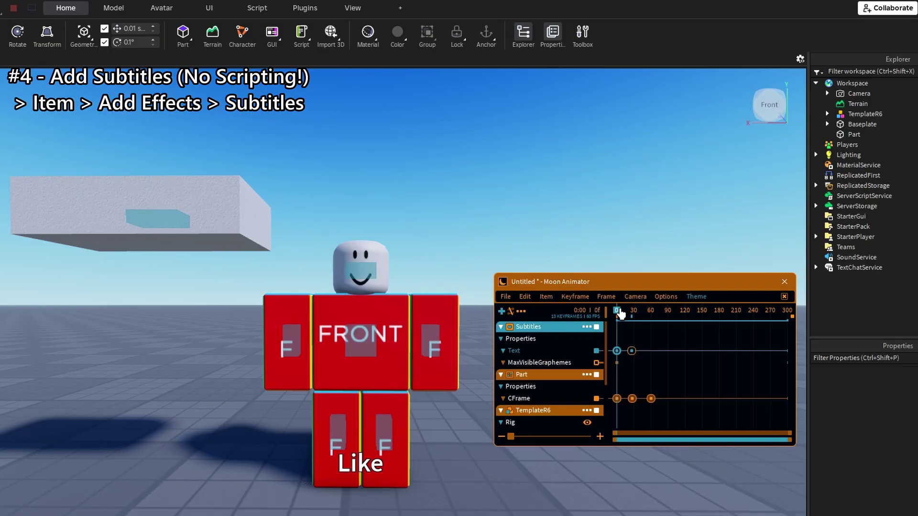
Step: Set the string of the Text keyframe at frame 26 to "Subscribe" and play the subtitles from the start
left_click_drag(620, 314, 629, 316)
double_click(632, 351)
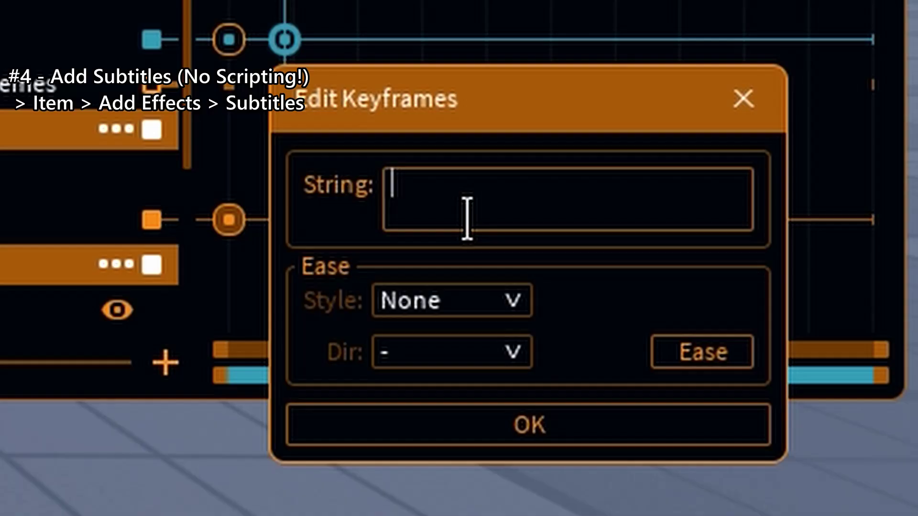
type("Subscribe")
left_click(529, 424)
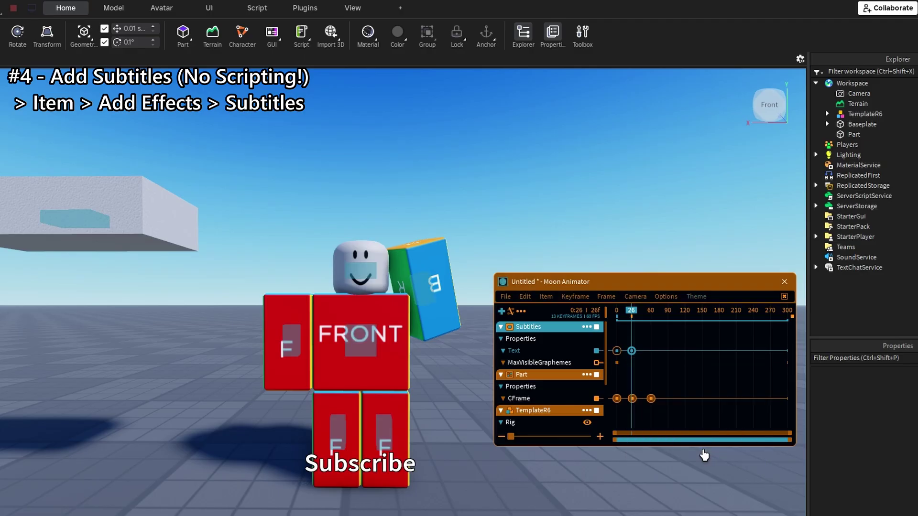
left_click_drag(631, 311, 614, 313)
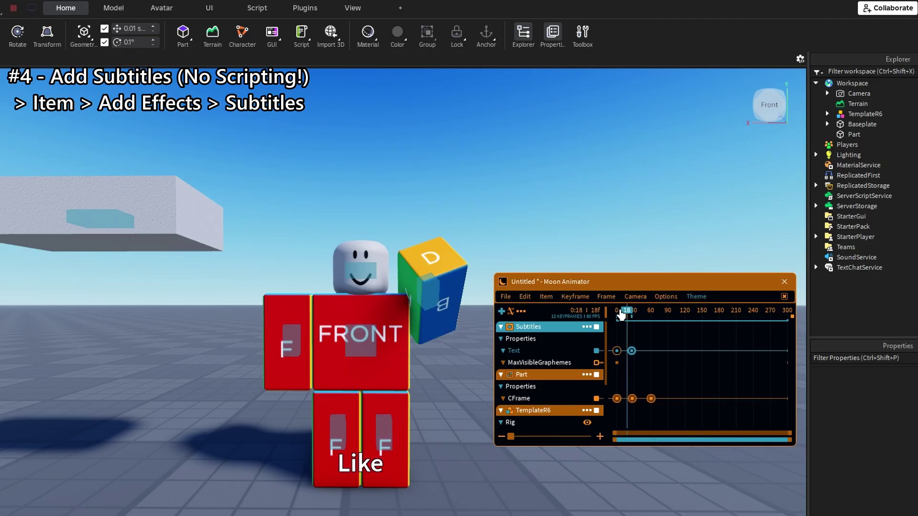
key("space")
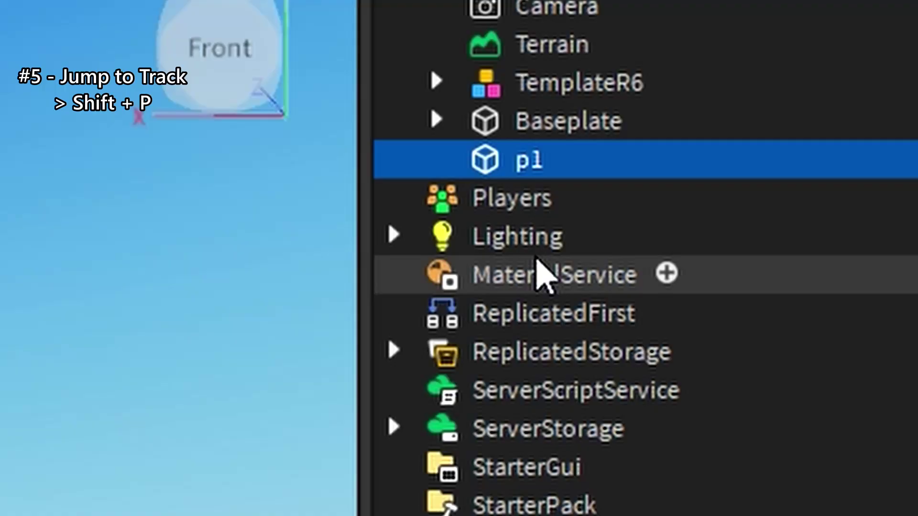
Step: Duplicate the part p1 six times in the workspace
key("ctrl+d")
key("ctrl+d")
key("ctrl+d")
key("ctrl+d")
key("ctrl+d")
key("ctrl+d")
Step: Rename the six duplicated parts p2, p3, p4, p5, p6 and p7 in order, and select p1
key("F2")
type("p2")
key("Tab")
type("p3")
key("Tab")
type("p4")
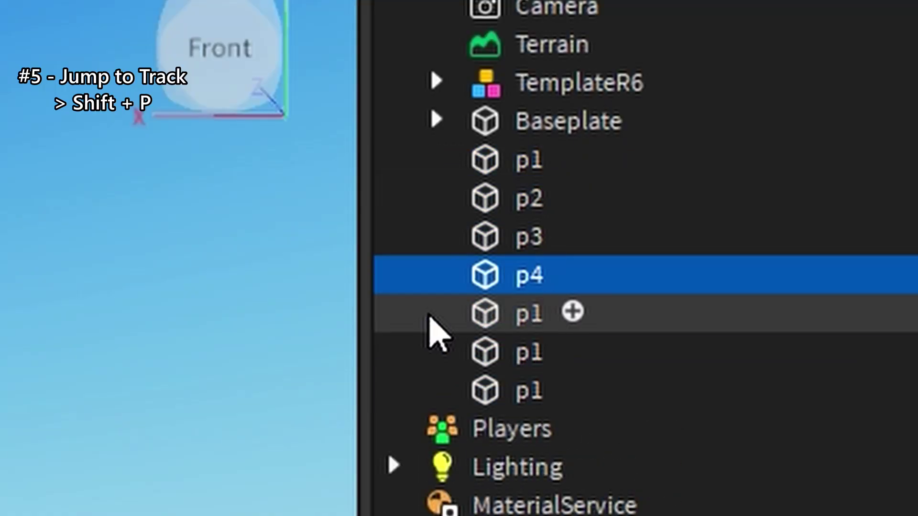
key("Tab")
type("p5")
key("Tab")
type("p6")
key("Tab")
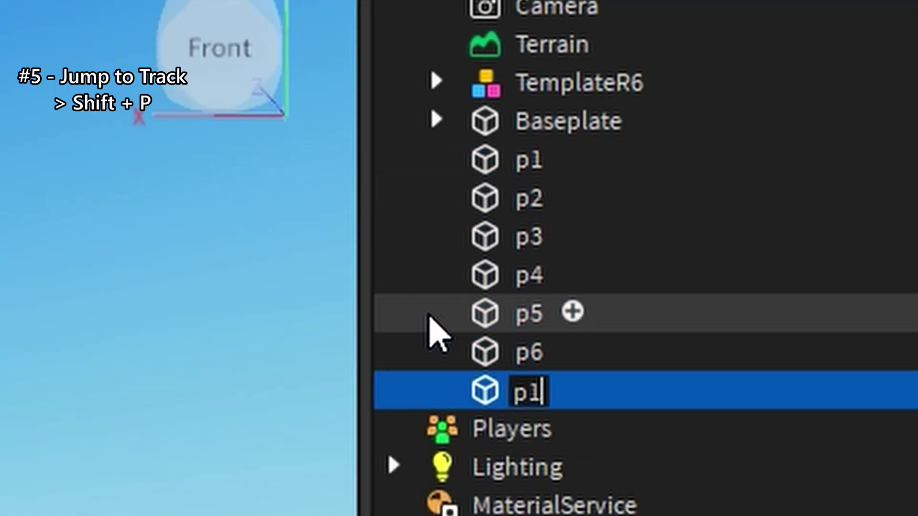
type("p7")
key("Return")
left_click(528, 160)
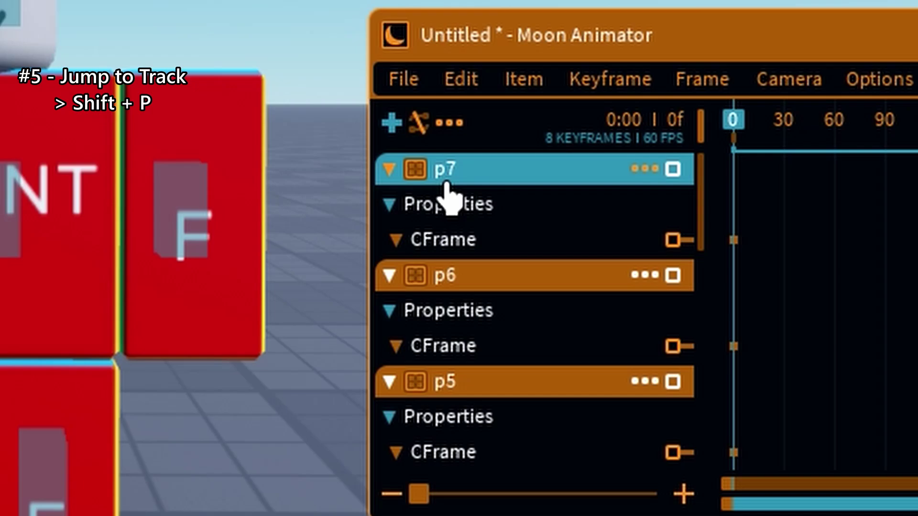
Step: Look through the track list and jump to the p1 track by entering its name
scroll(485, 306, "down", 1)
scroll(493, 318, "up", 1)
scroll(500, 322, "down", 16)
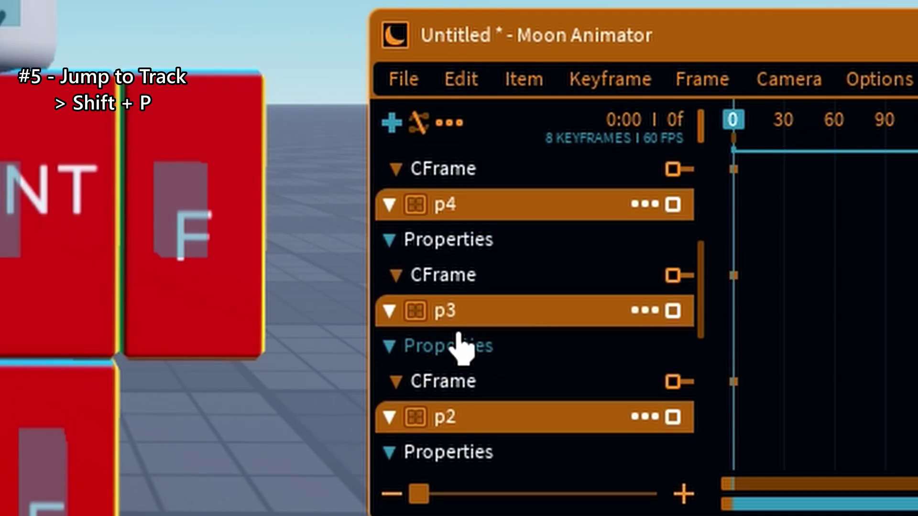
scroll(496, 378, "down", 3)
key("shift+p")
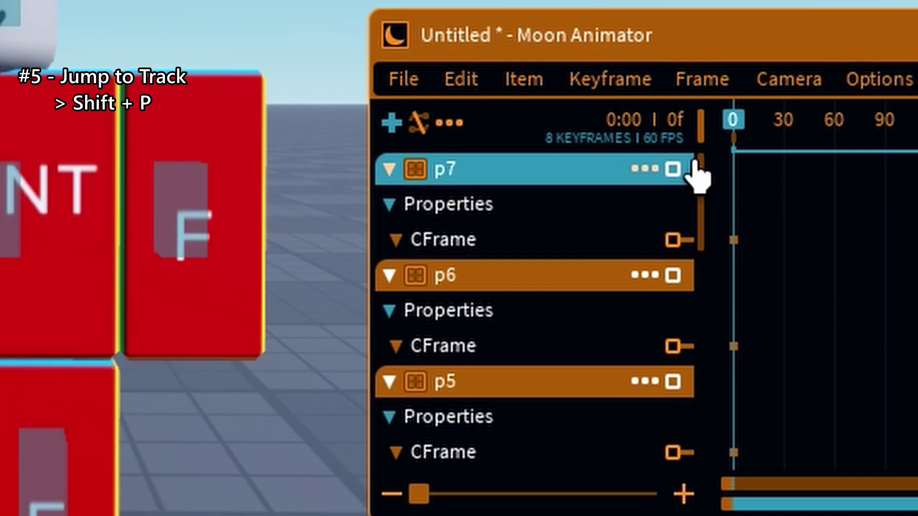
key("shift+p")
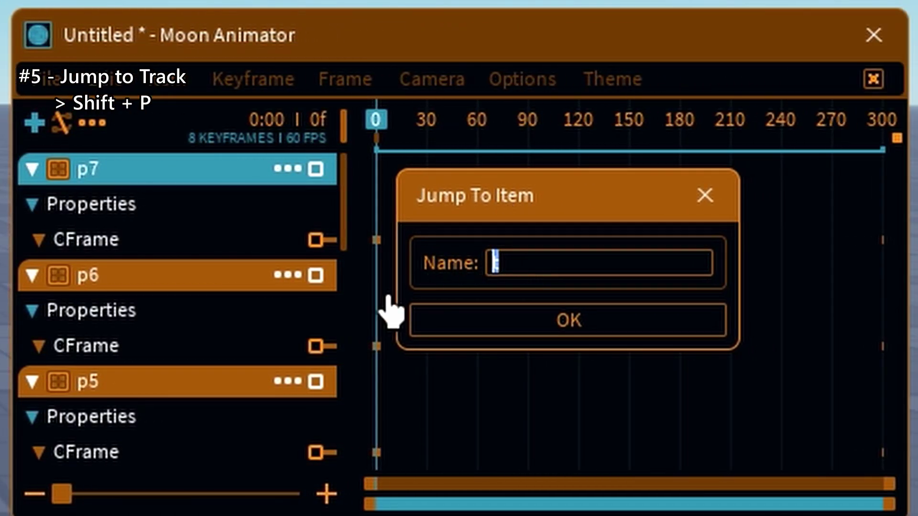
type("p")
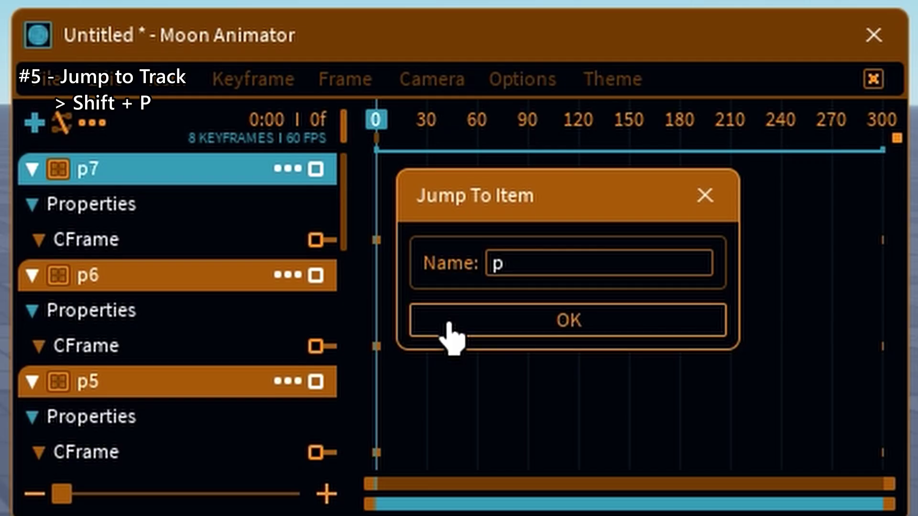
type("1")
left_click(575, 335)
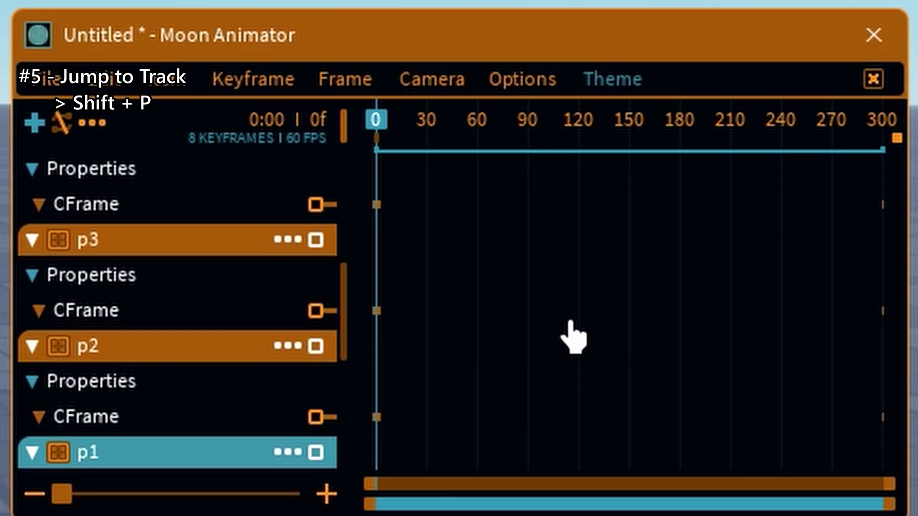
Step: Jump to the TemplateR6 track by entering only the letter T as the item name
scroll(177, 308, "down", 7)
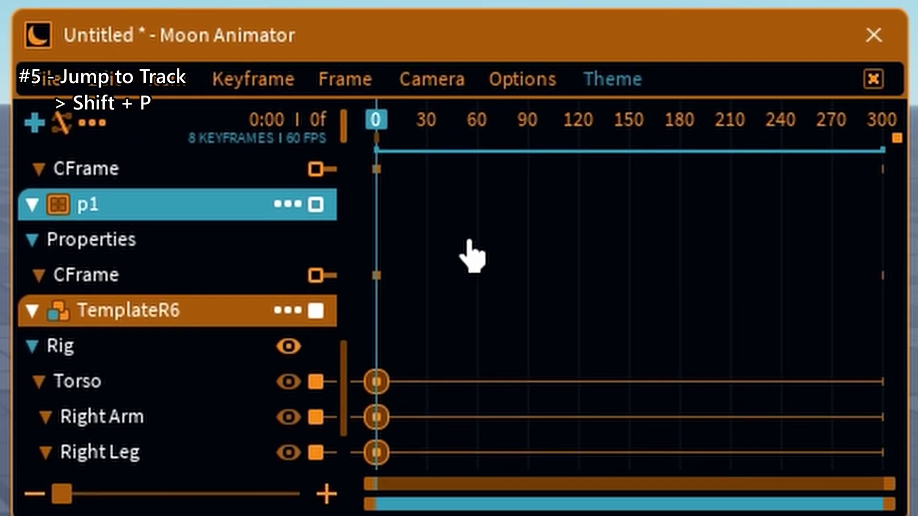
key("shift+p")
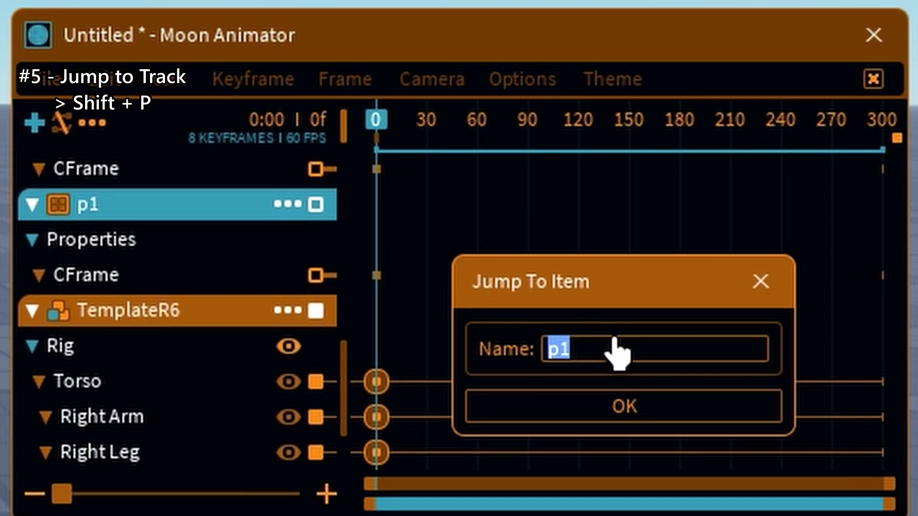
type("T")
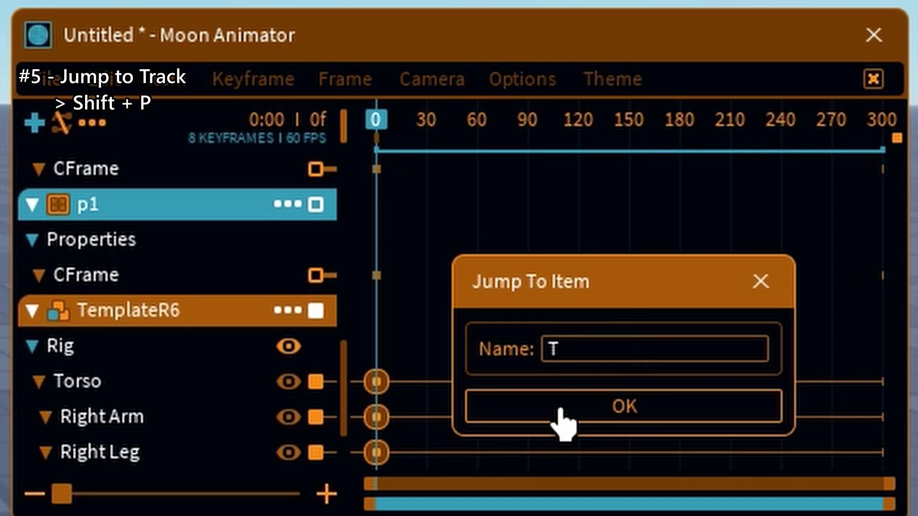
left_click(561, 412)
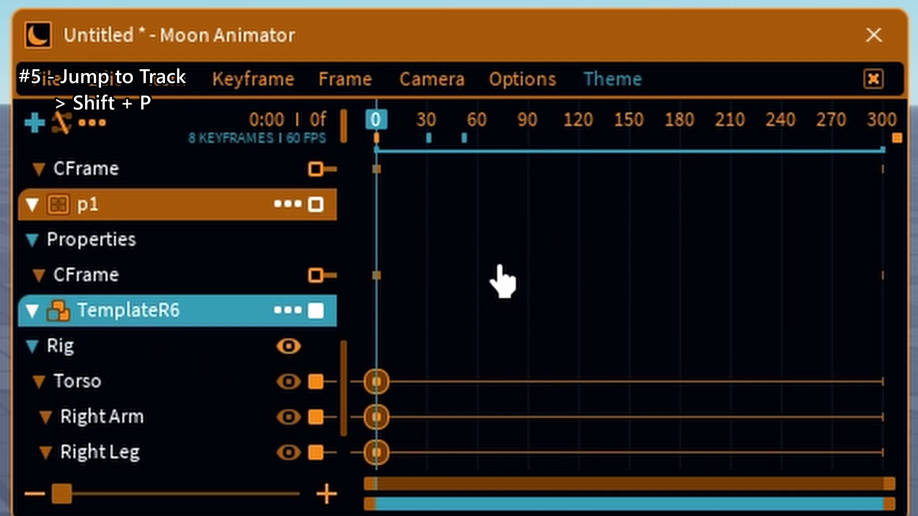
Step: Jump to an item by entering only the letter p as its name
key("shift+p")
type("p")
left_click(589, 450)
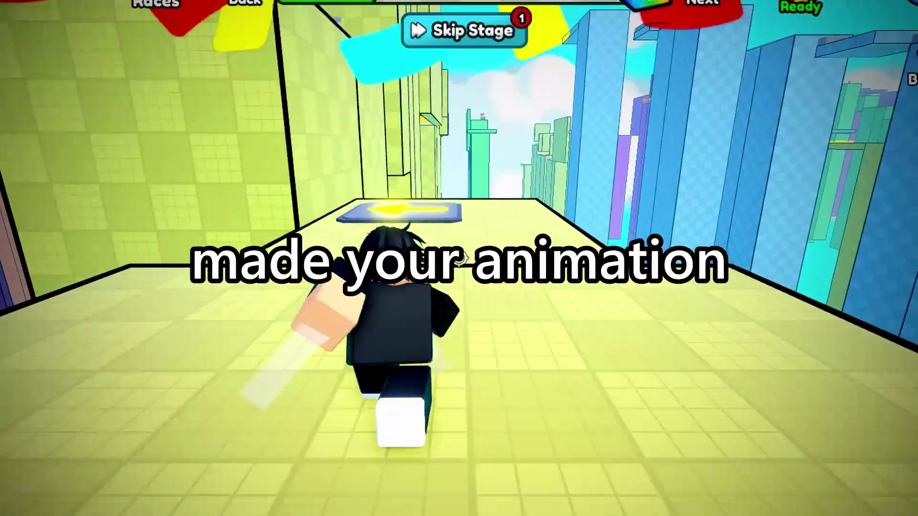
key("w")
key("w")
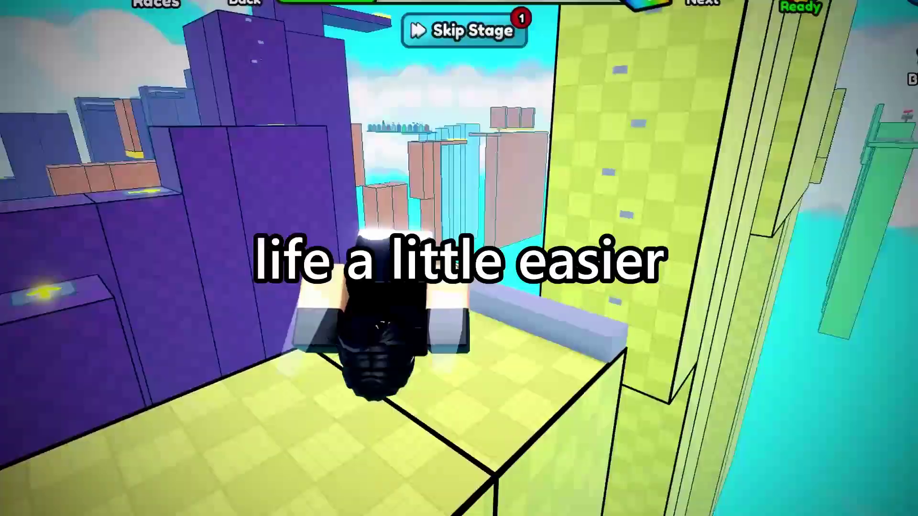
key("space")
key("space")
key("space")
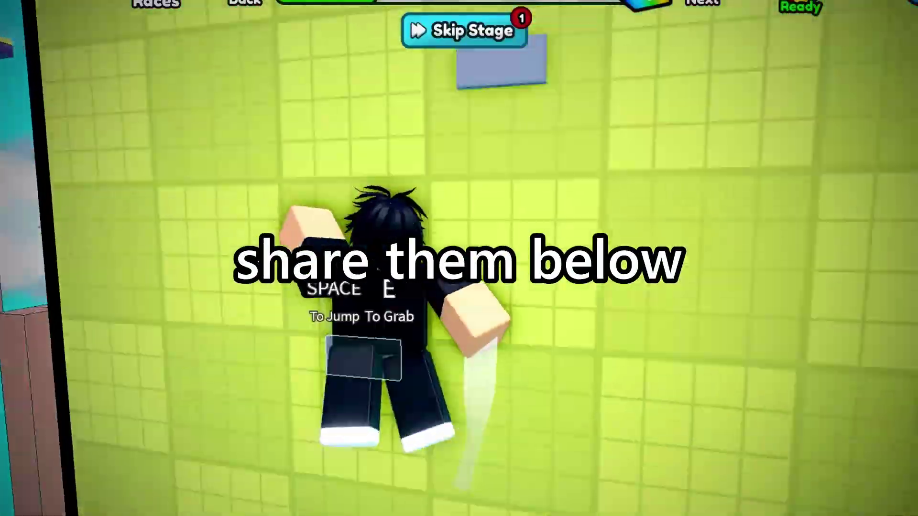
key("space")
key("w")
key("w")
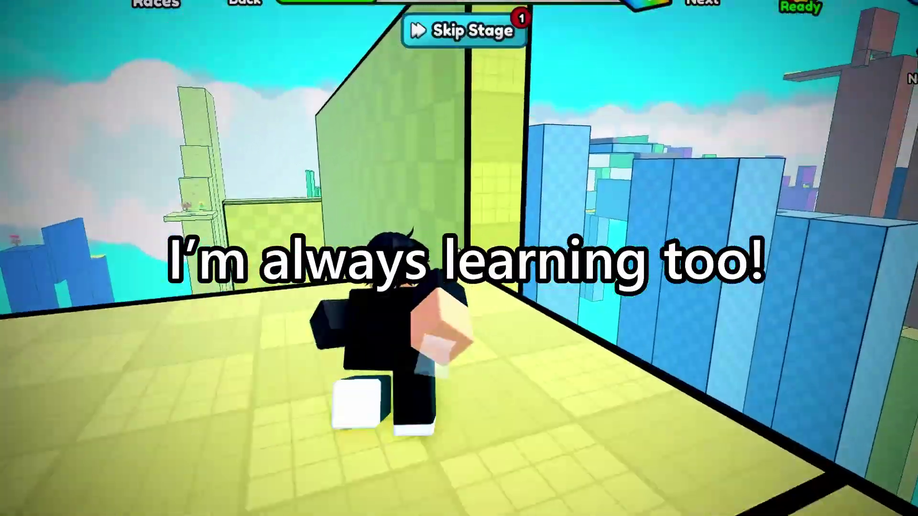
key("space")
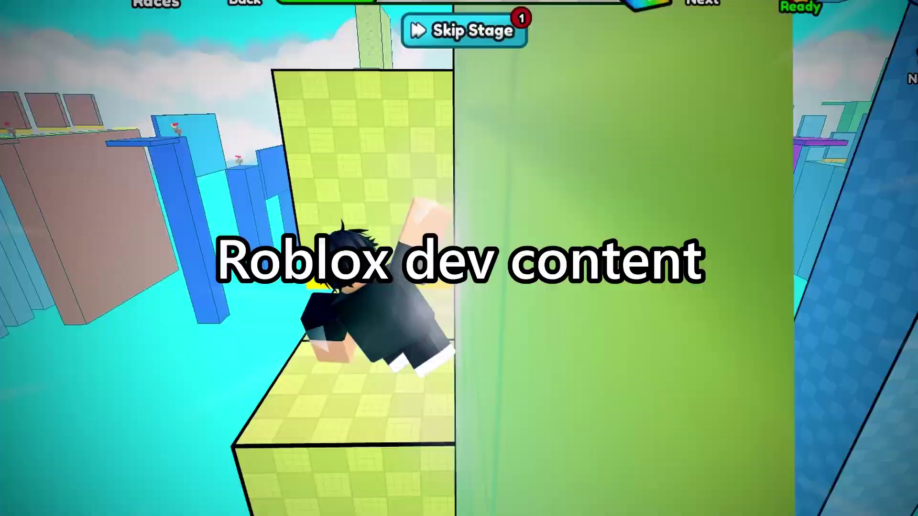
key("w")
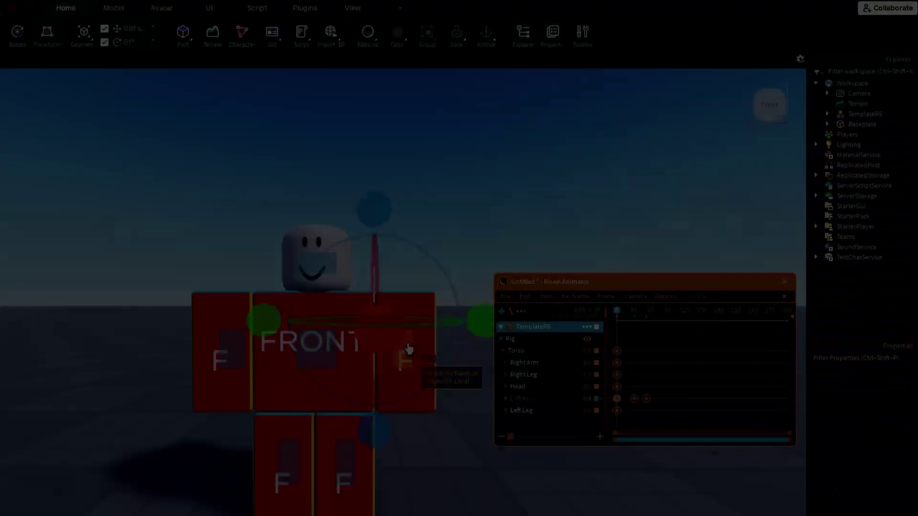